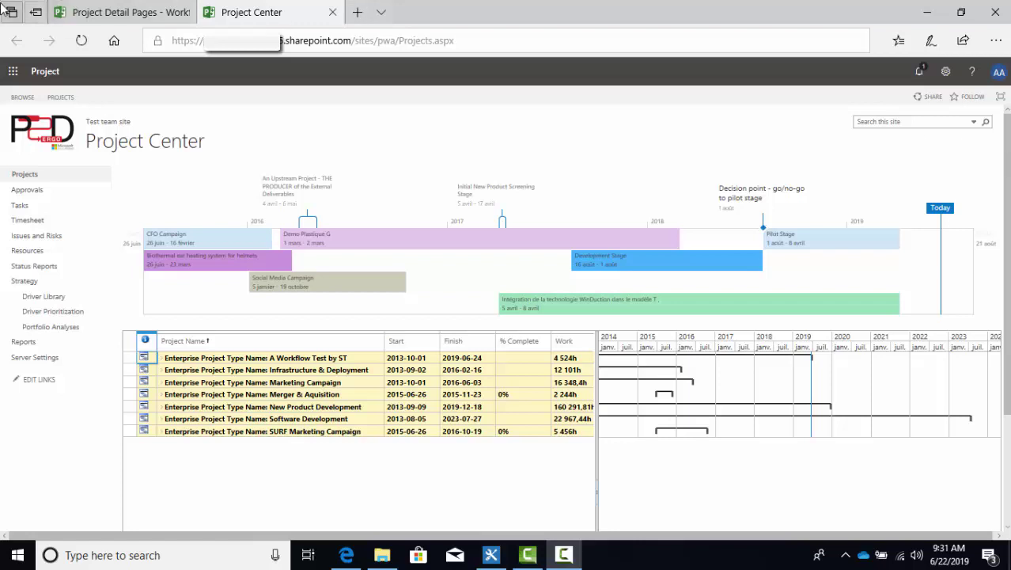
# Step: Browse the project types listed under PROJECTS > New > More..., then dismiss the list
pyautogui.click(60, 96)
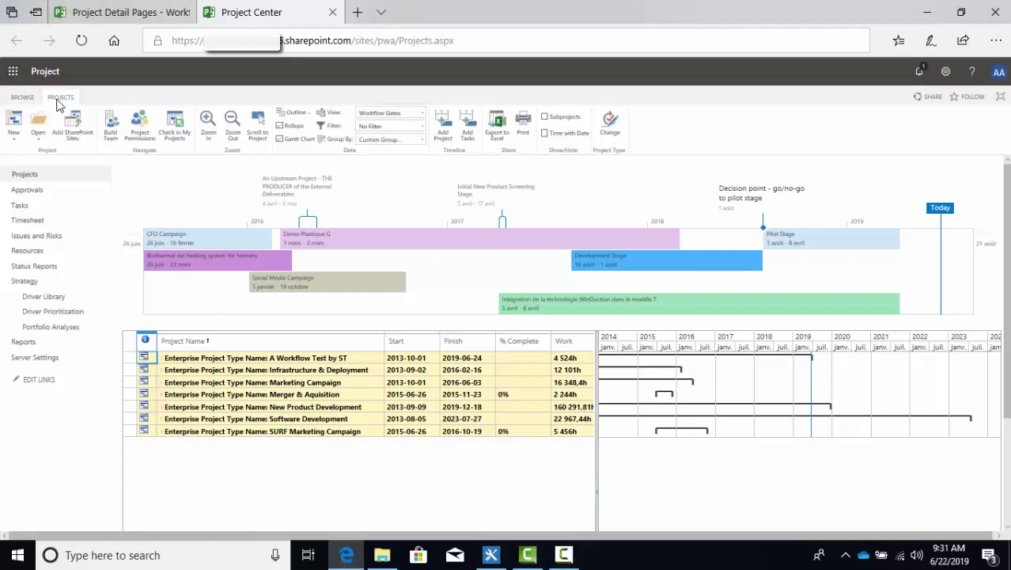
pyautogui.click(14, 131)
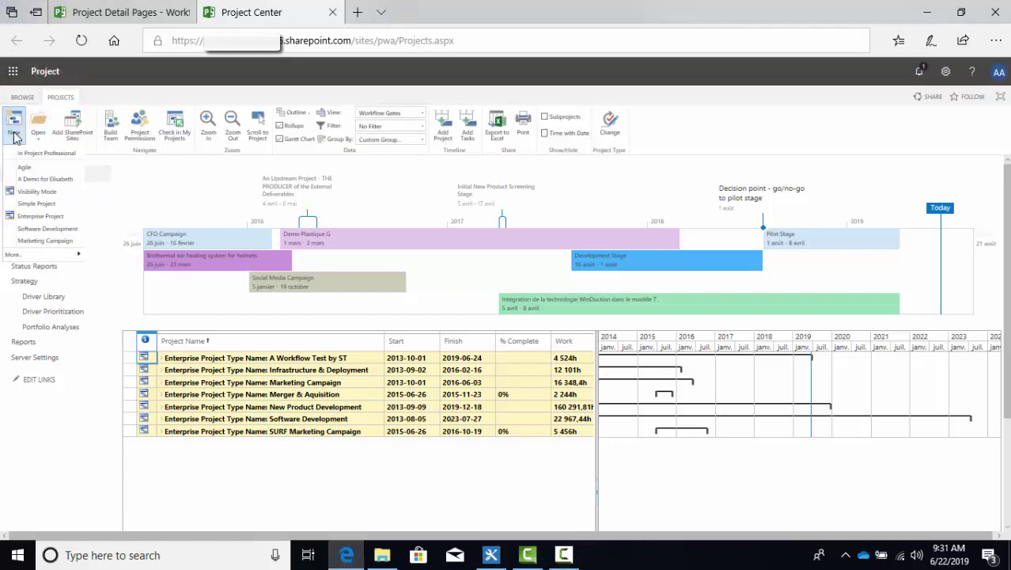
pyautogui.moveTo(70, 256)
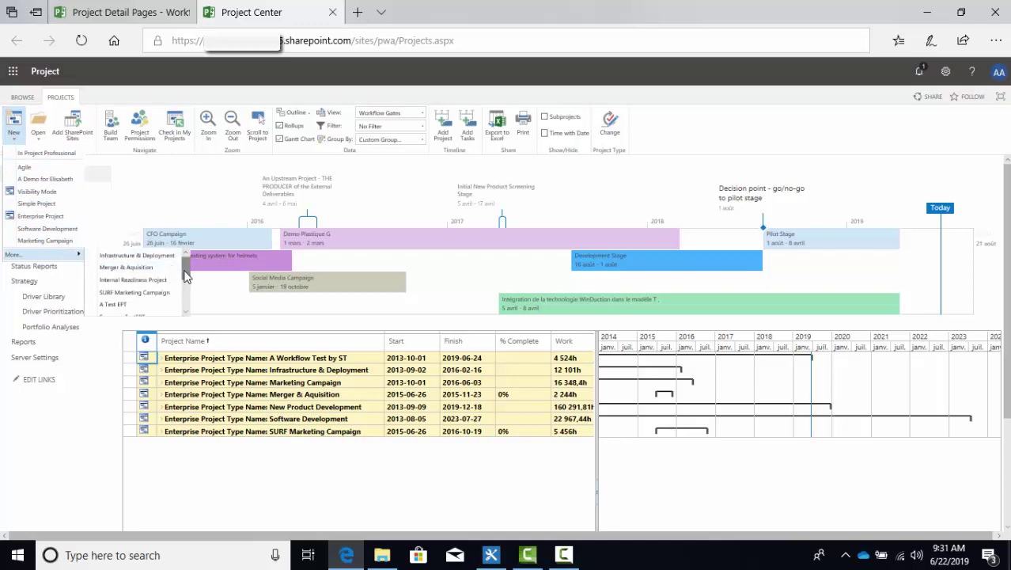
pyautogui.moveTo(185, 267); pyautogui.dragTo(182, 310)
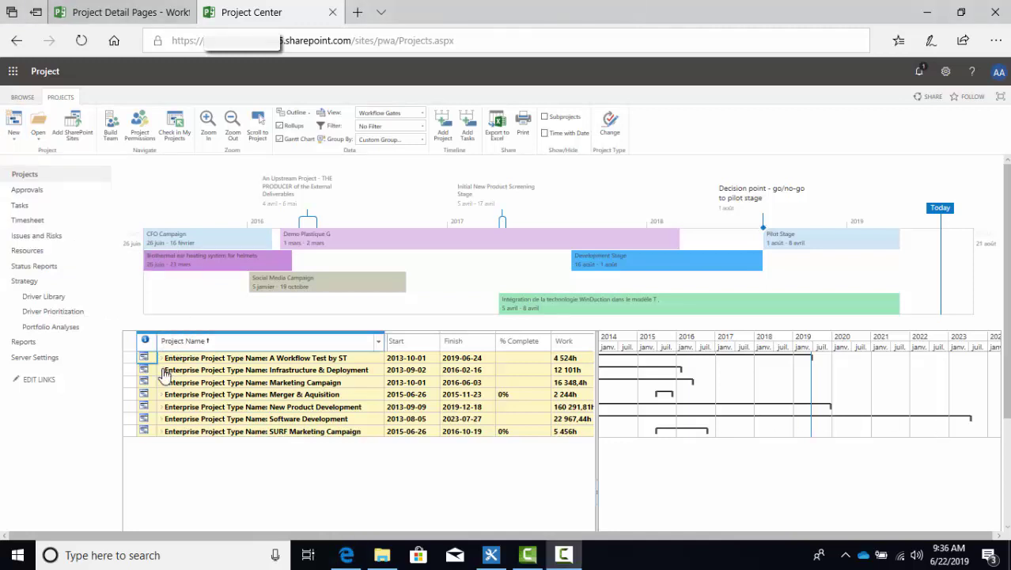
# Step: Drill into Infrastructure & Deployment > 3. Plan > 6. Plan and open Payroll System Upgrade
pyautogui.click(162, 370)
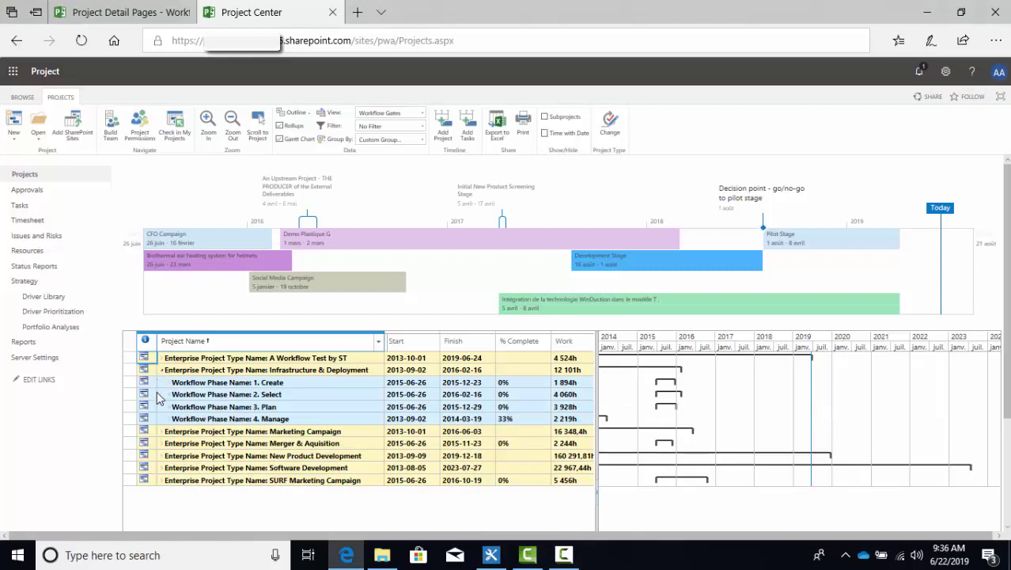
pyautogui.click(168, 407)
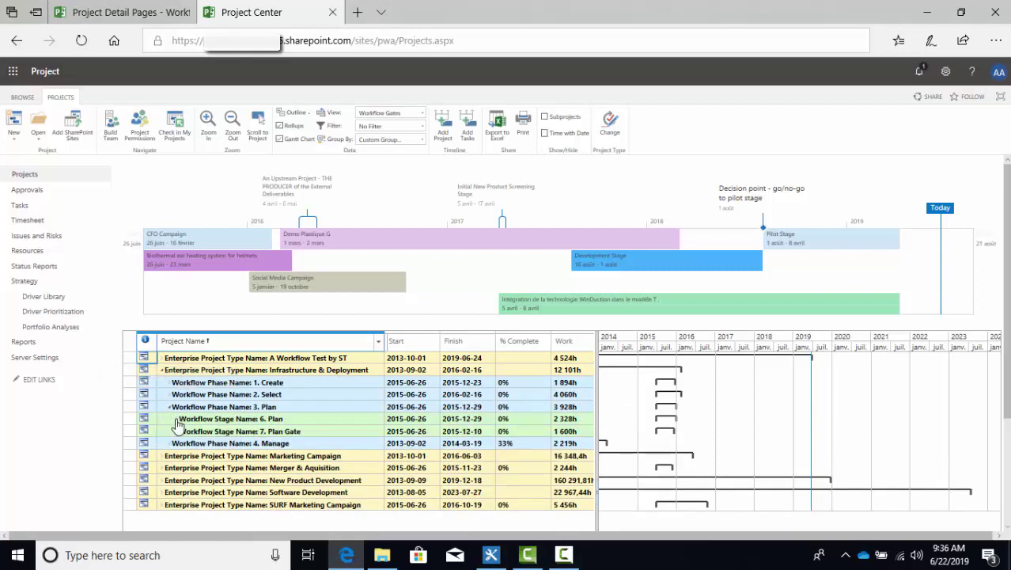
pyautogui.click(175, 419)
pyautogui.click(200, 433)
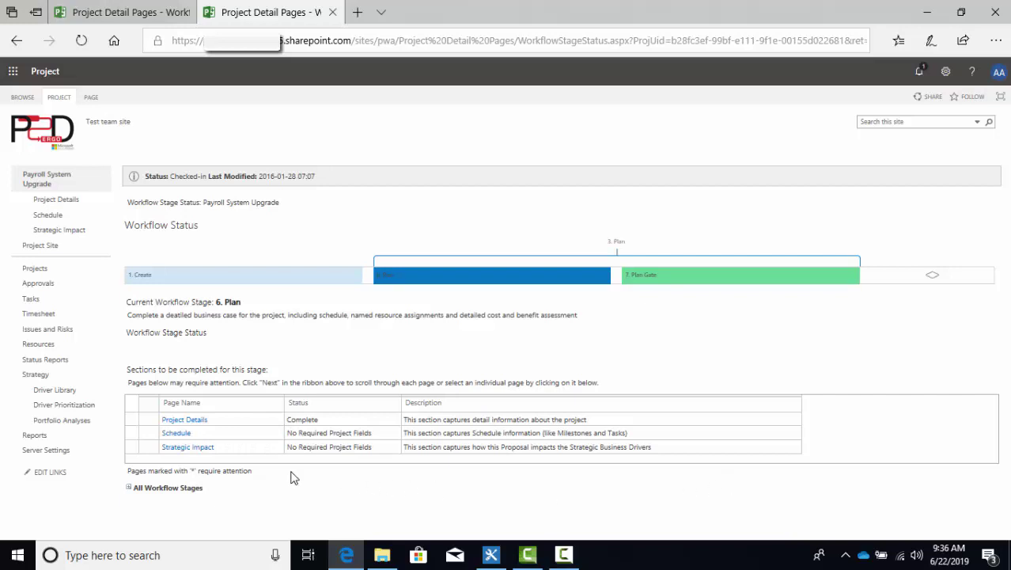
# Step: Expand the All Workflow Stages table and scroll down through it
pyautogui.click(130, 488)
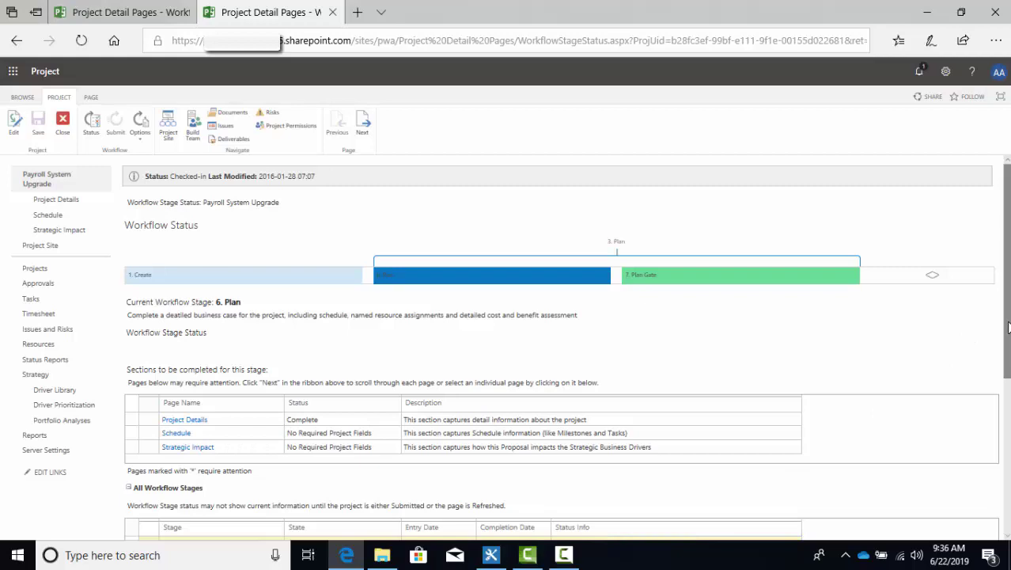
pyautogui.moveTo(1007, 327); pyautogui.dragTo(997, 499)
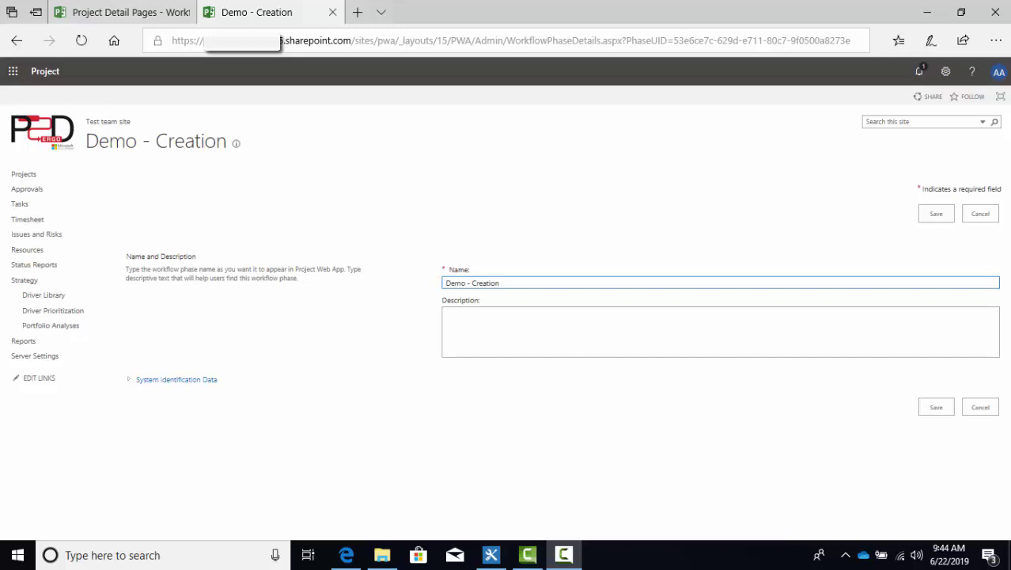
# Step: In Workflow Stages, scroll down to the Demo phases and open Demo 1.0 Creation
pyautogui.click(997, 411)
pyautogui.click(997, 411)
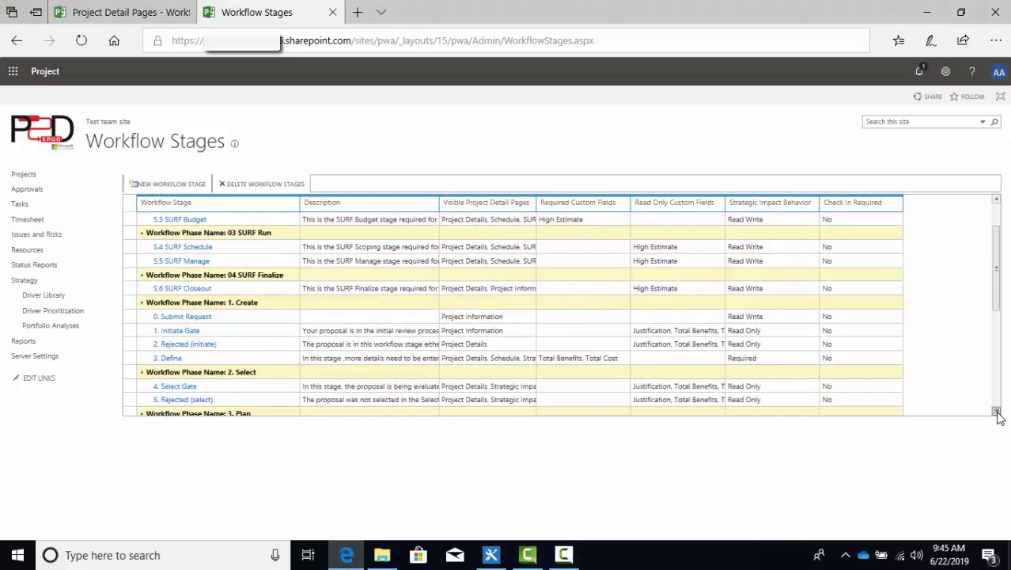
pyautogui.click(997, 412)
pyautogui.click(997, 412)
pyautogui.click(997, 411)
pyautogui.click(997, 412)
pyautogui.click(997, 411)
pyautogui.click(996, 412)
pyautogui.click(997, 411)
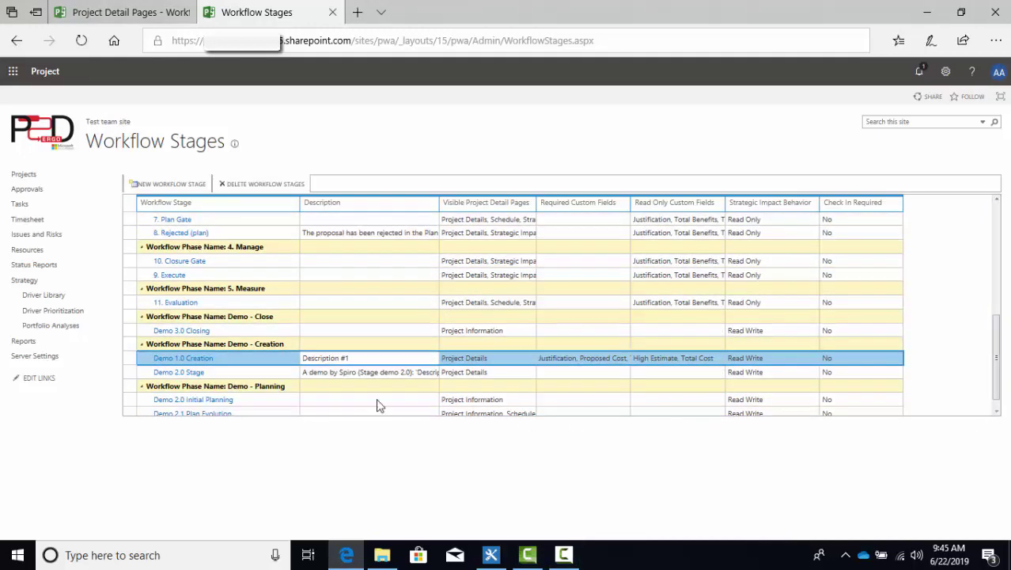
pyautogui.click(204, 358)
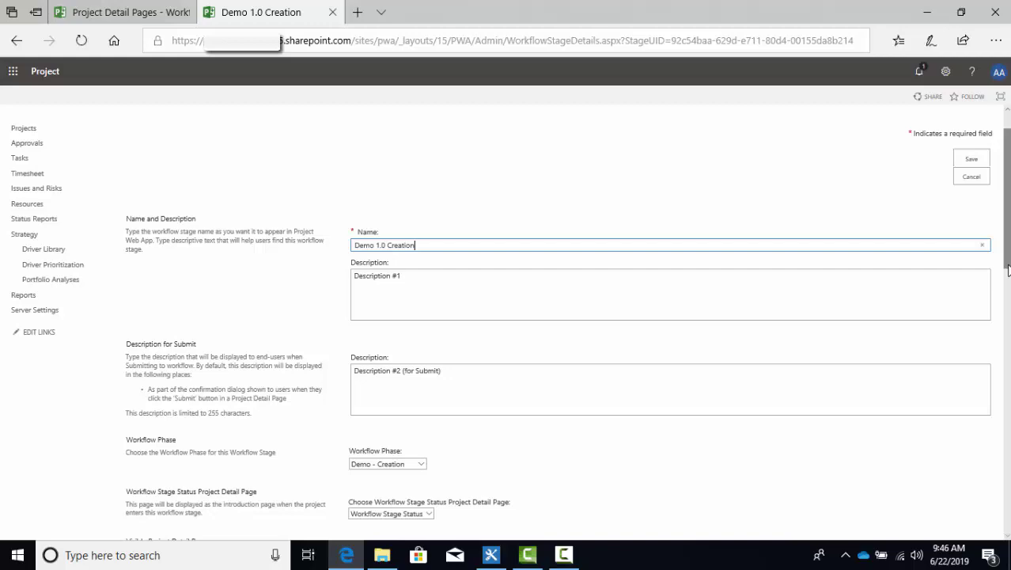
# Step: Review Demo 1.0 Creation's Visible Project Detail Pages and Required Custom Fields settings
pyautogui.moveTo(1008, 270); pyautogui.dragTo(1000, 362)
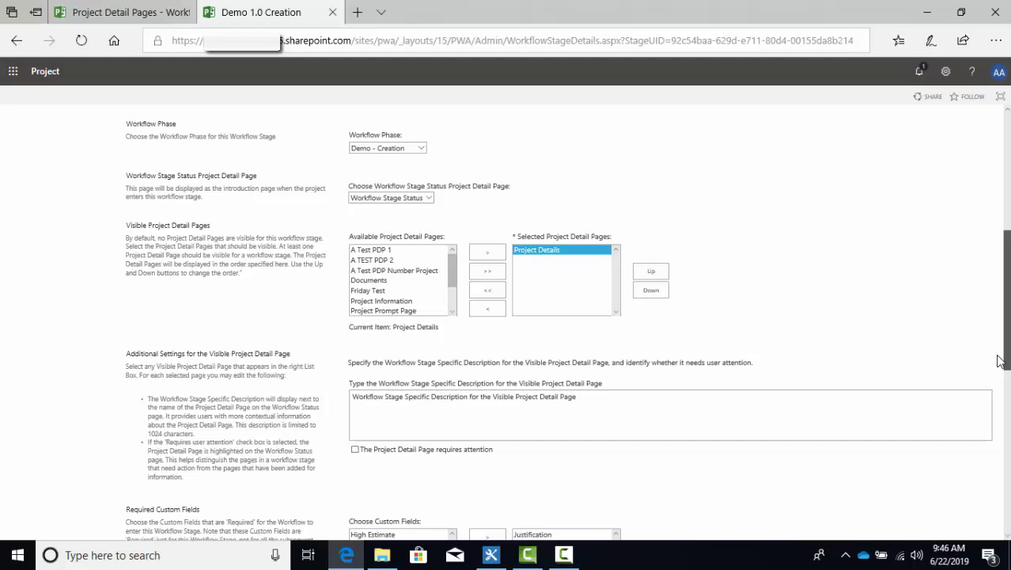
pyautogui.moveTo(999, 361); pyautogui.dragTo(1005, 486)
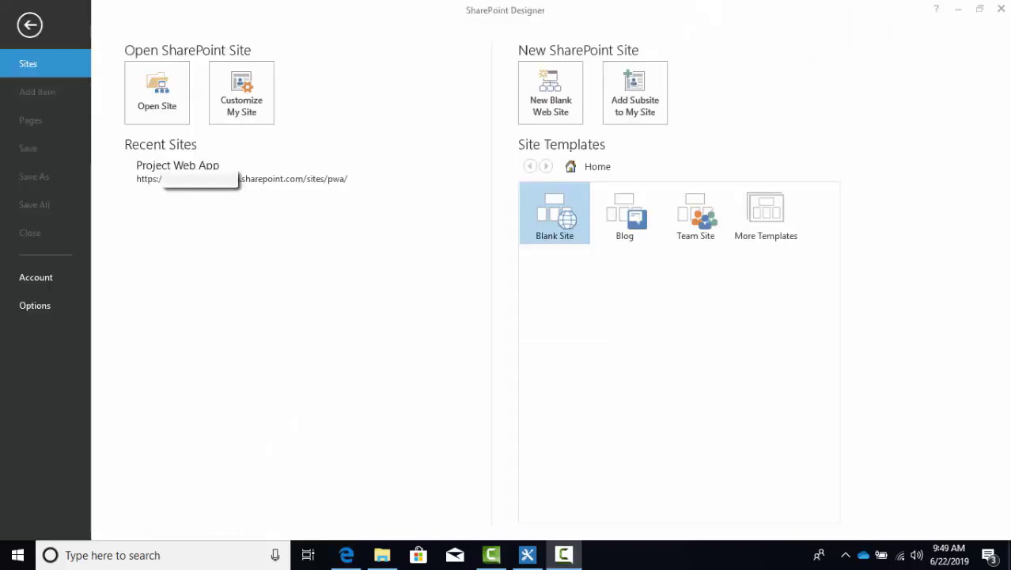
# Step: Open the pwa site in SharePoint Designer using its existing site URL
pyautogui.click(164, 108)
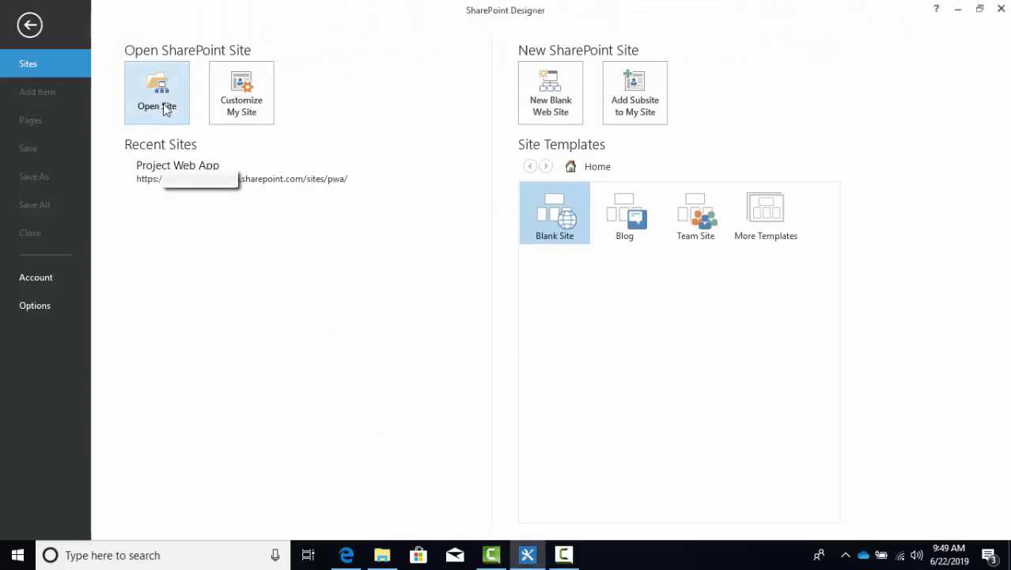
pyautogui.click(165, 108)
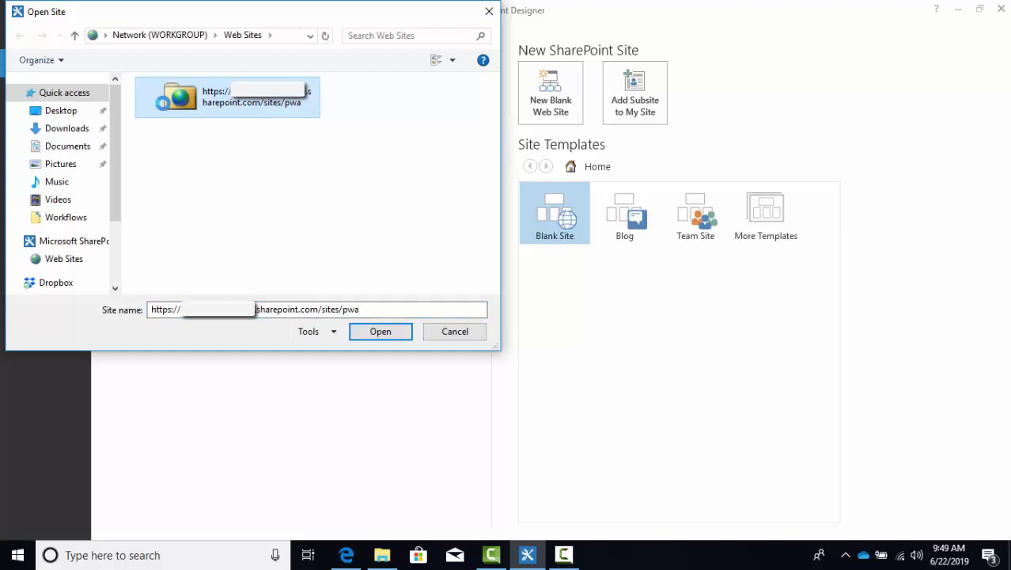
pyautogui.click(373, 333)
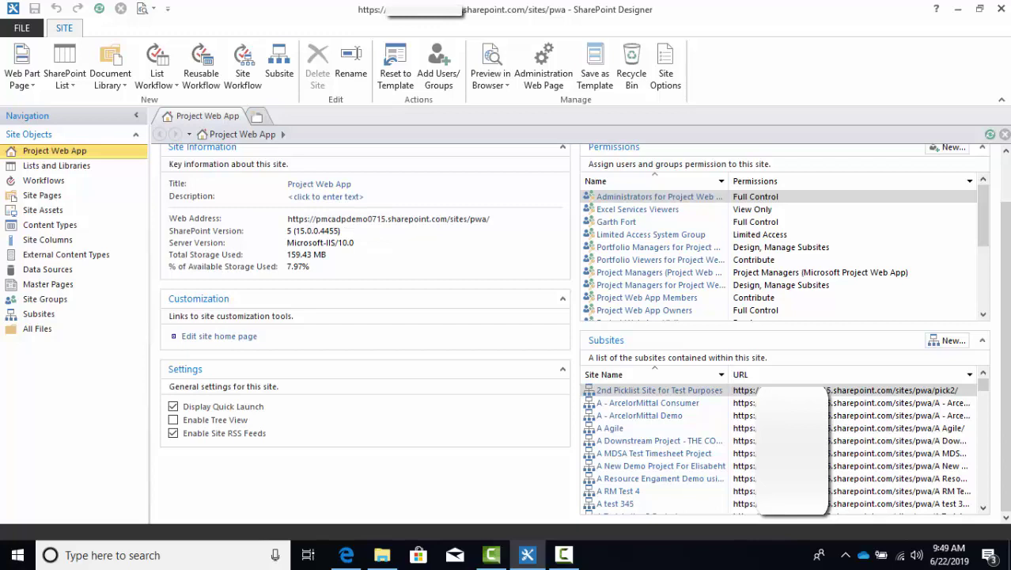
# Step: From the site's Workflows list, open Project Pipeline Workflow in the text-based designer
pyautogui.click(46, 182)
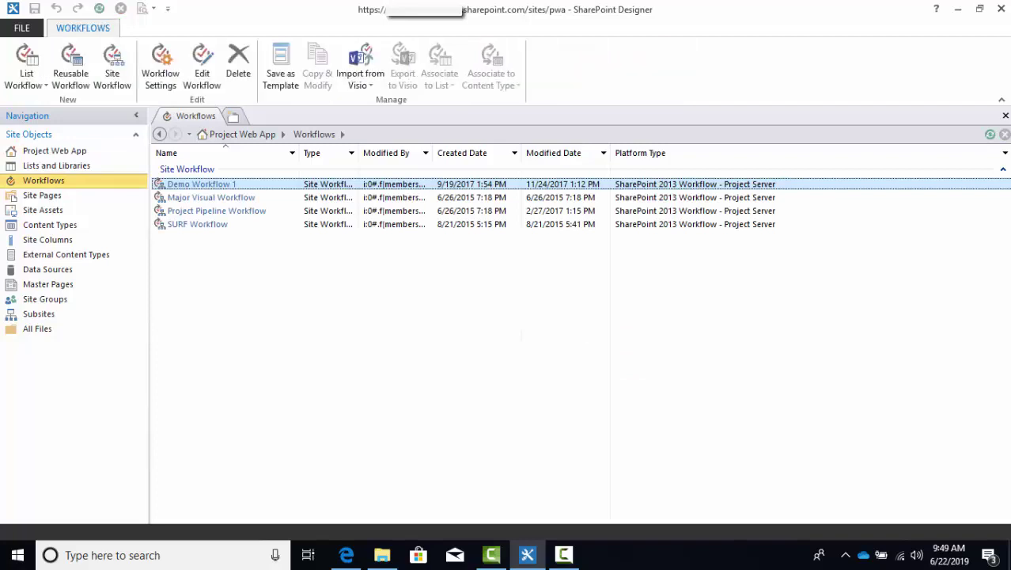
pyautogui.doubleClick(210, 191)
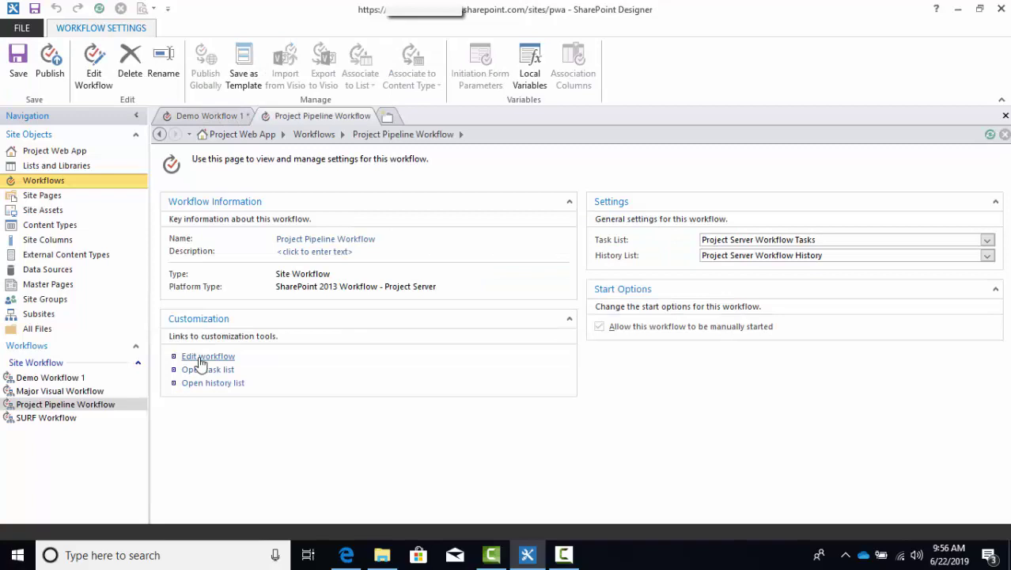
pyautogui.click(201, 358)
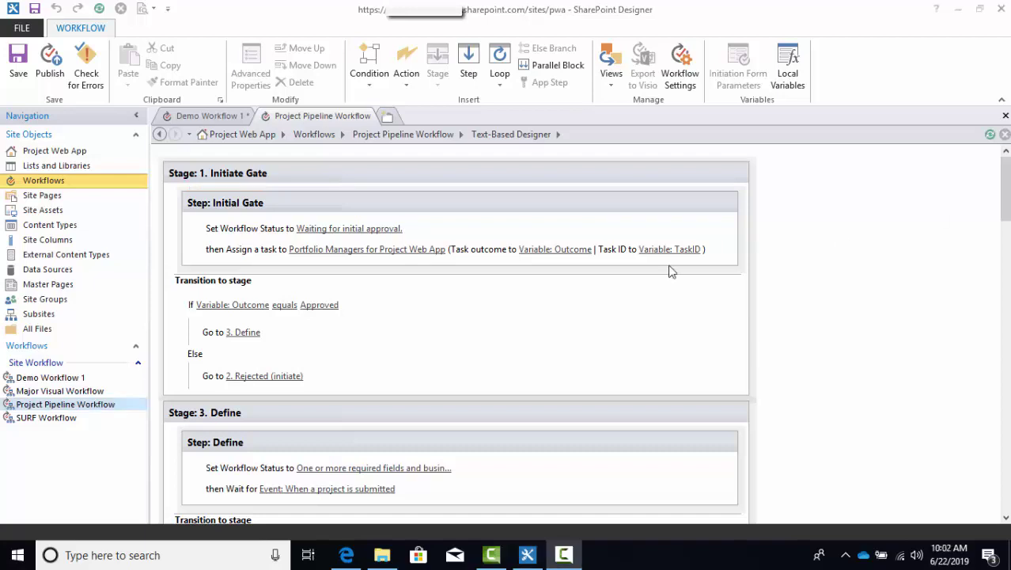
pyautogui.click(344, 275)
pyautogui.click(407, 89)
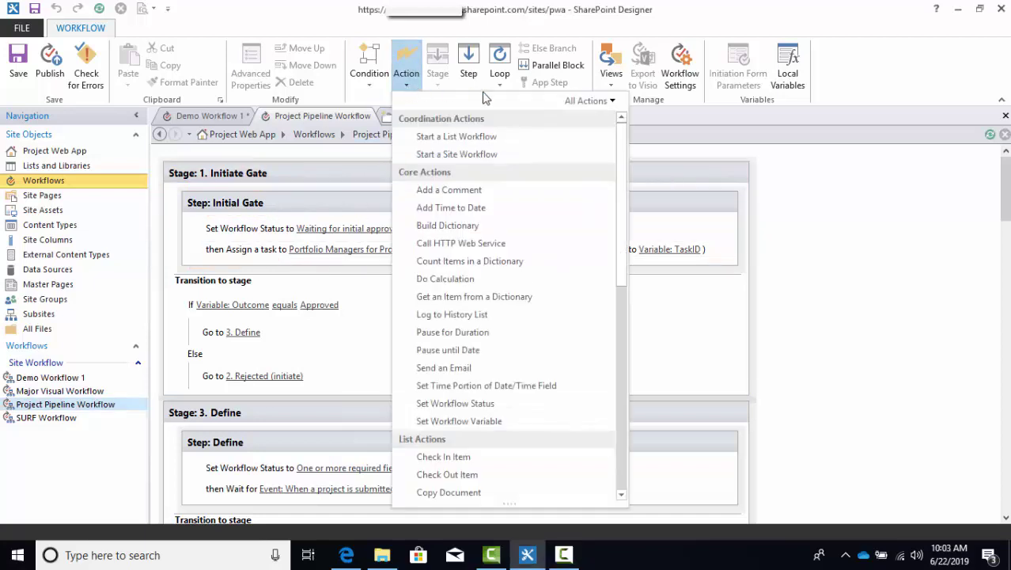
pyautogui.moveTo(621, 133); pyautogui.dragTo(634, 373)
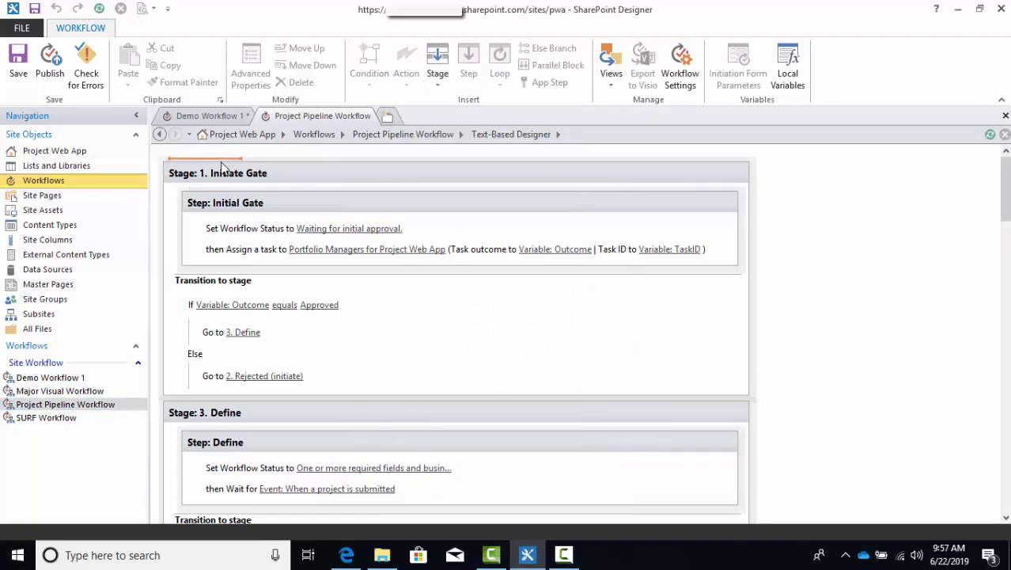
pyautogui.click(222, 187)
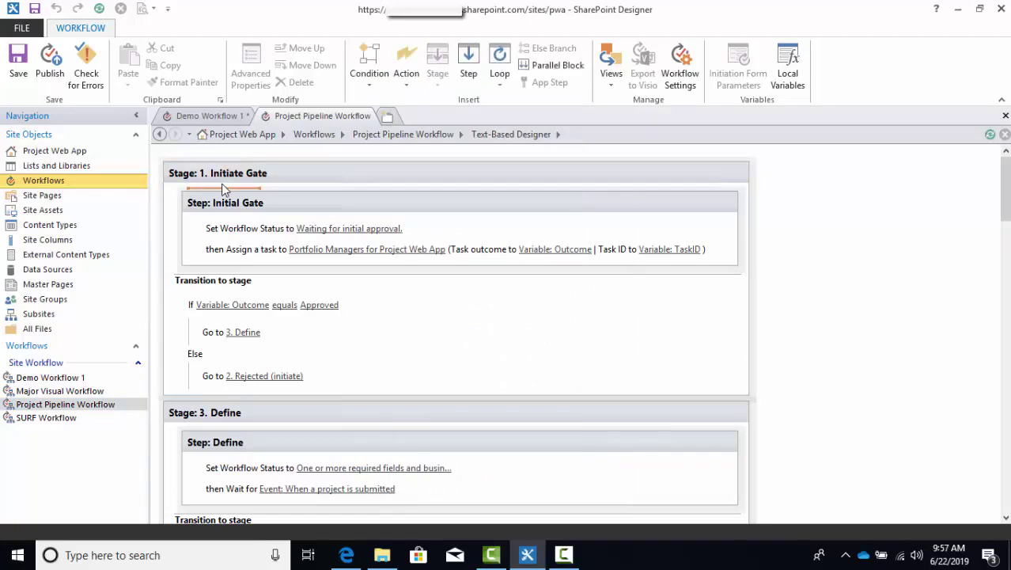
pyautogui.click(229, 157)
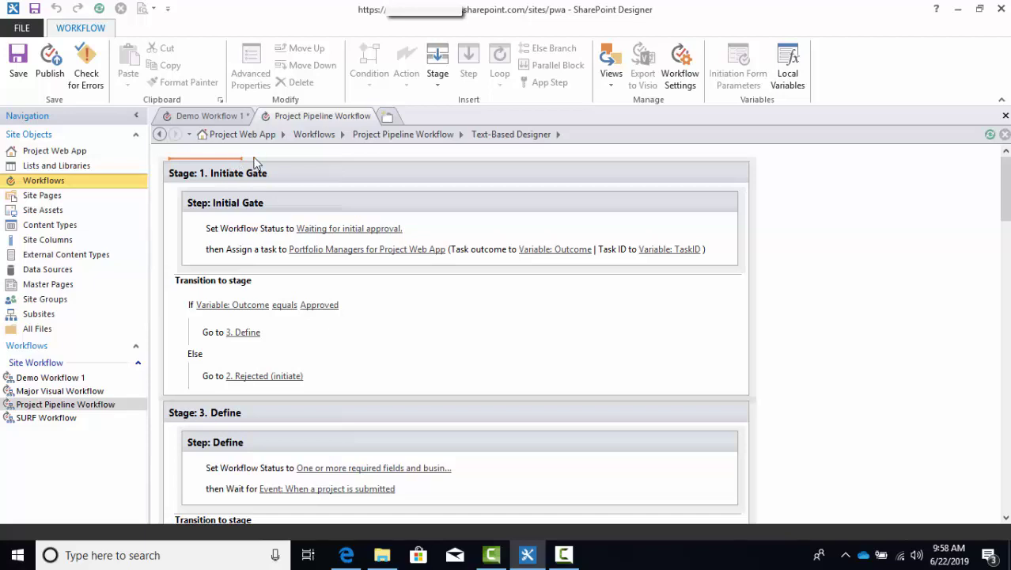
pyautogui.click(438, 79)
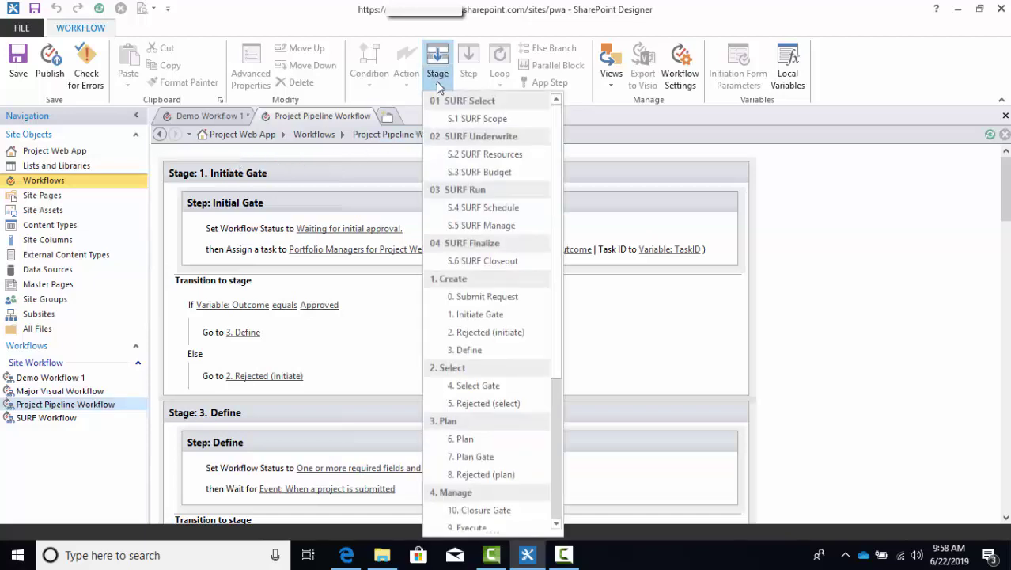
pyautogui.moveTo(555, 131); pyautogui.dragTo(566, 215)
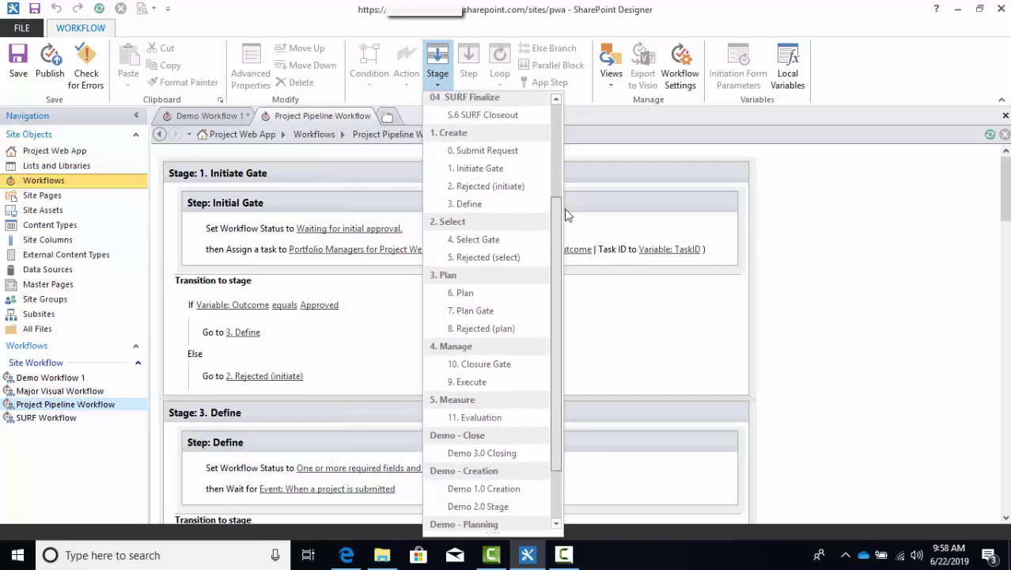
pyautogui.click(1006, 199)
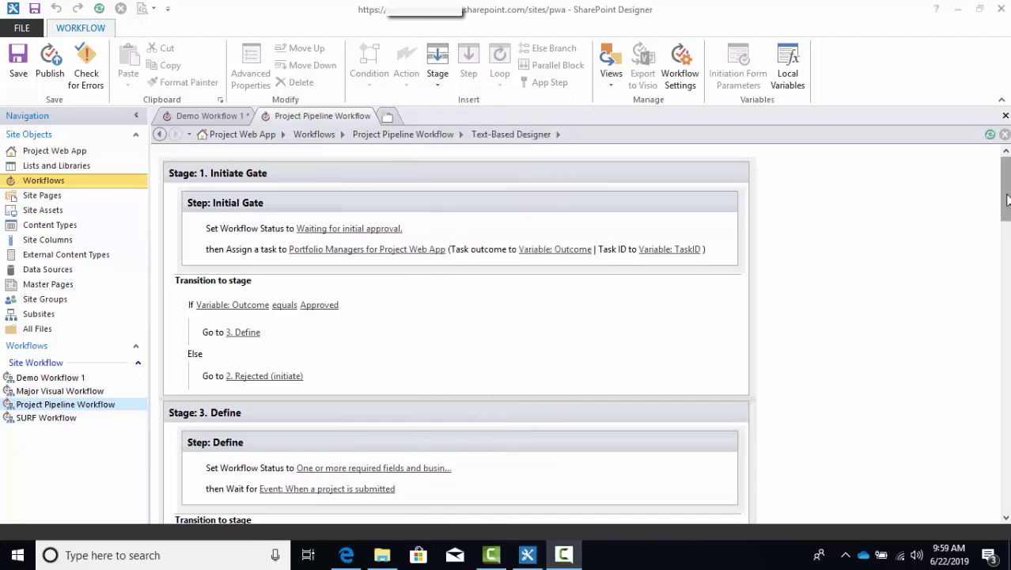
pyautogui.moveTo(1006, 199); pyautogui.dragTo(995, 291)
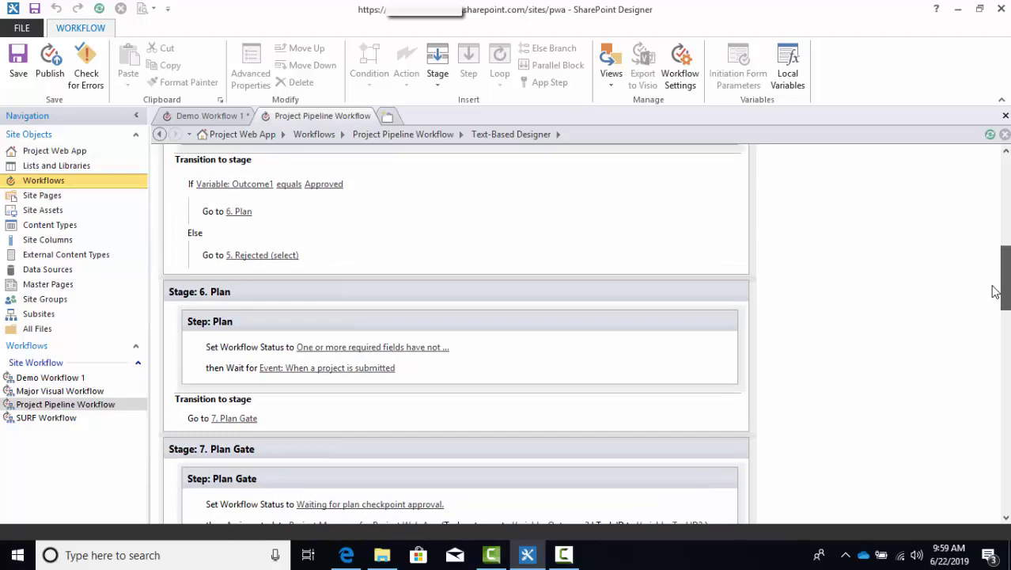